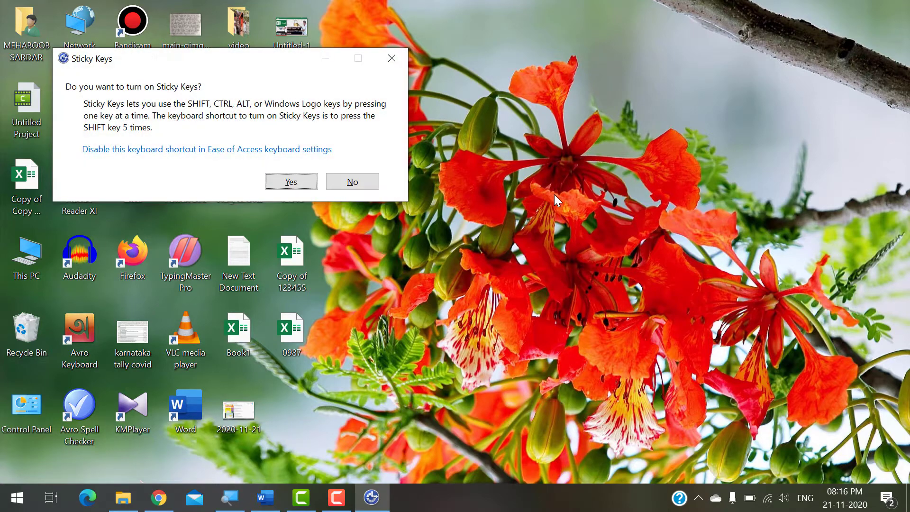
Step: Move the Sticky Keys prompt to the middle of the desktop and turn on Sticky Keys
drag(210, 55, 535, 164)
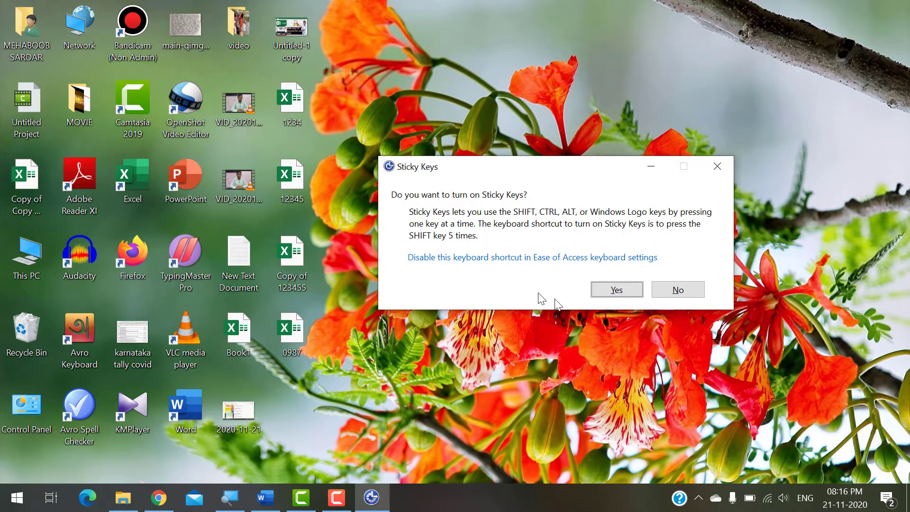
click(617, 290)
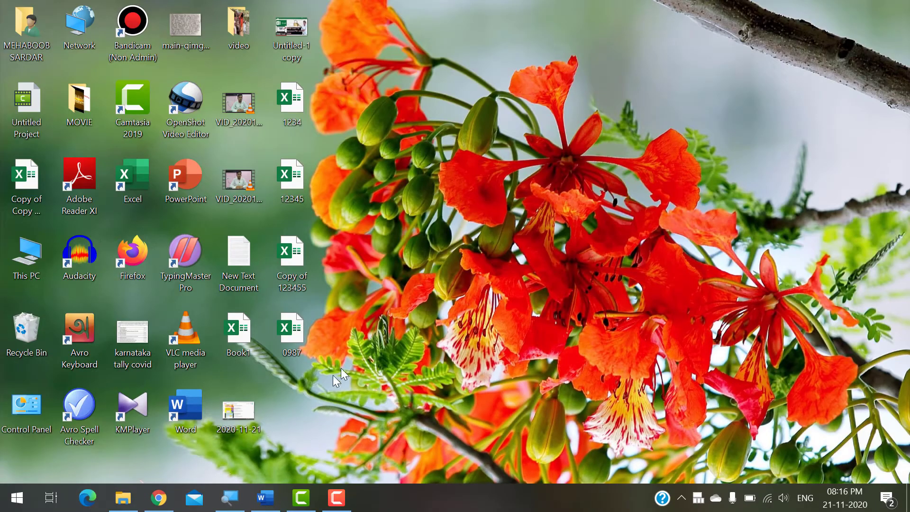
Step: Switch to the open Word document and copy its entire contents, including the table and the line below it
click(272, 503)
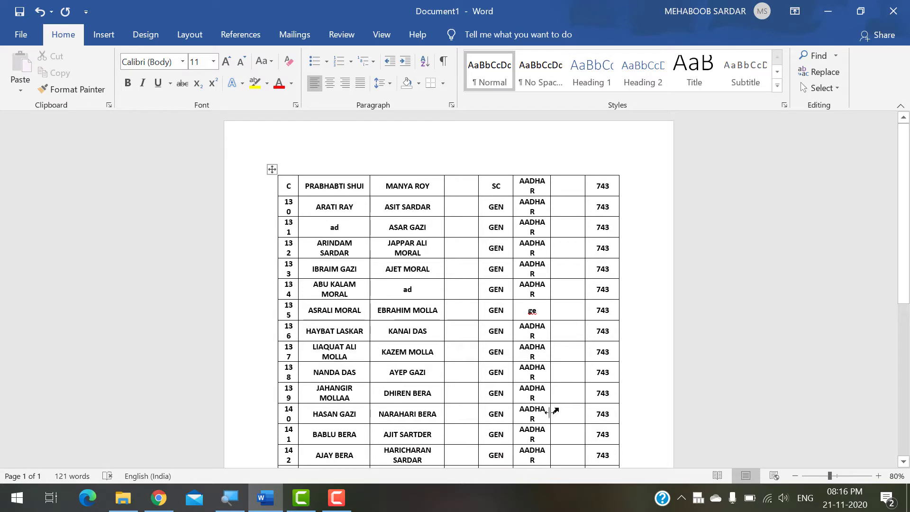
key(ctrl+a)
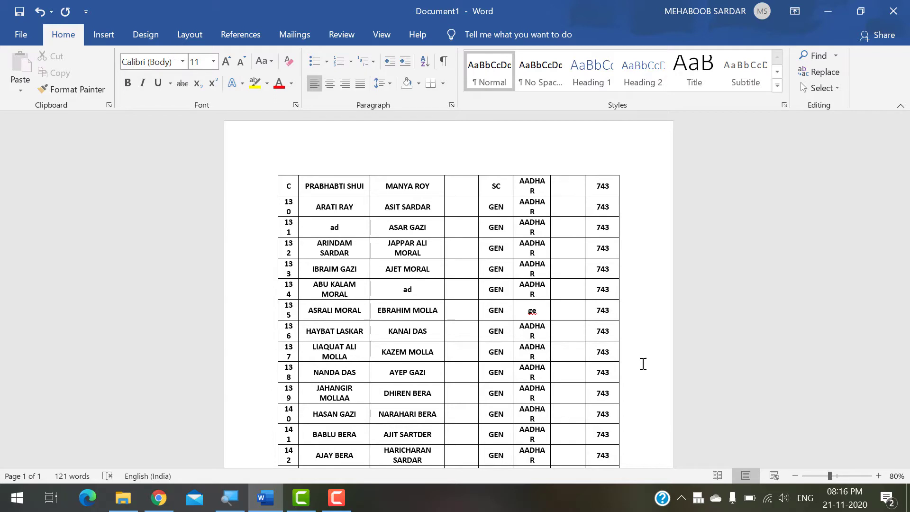
key(ctrl)
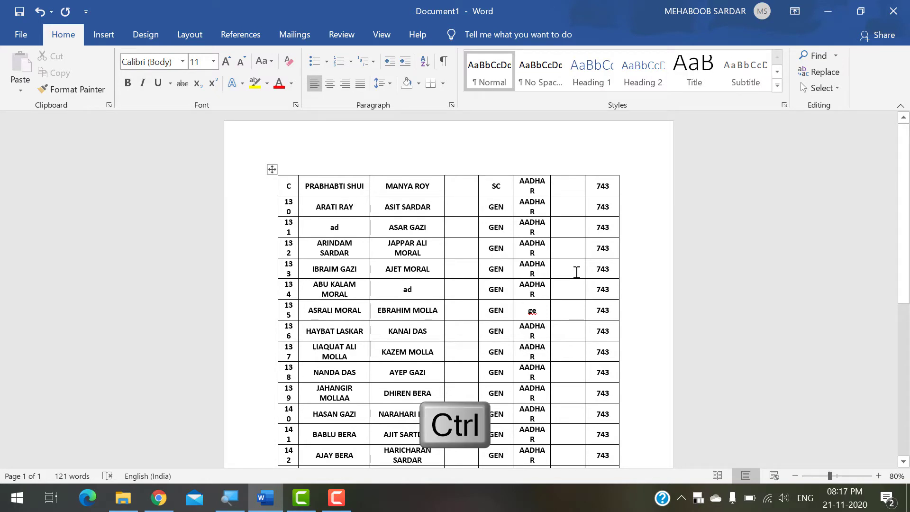
key(ctrl+a)
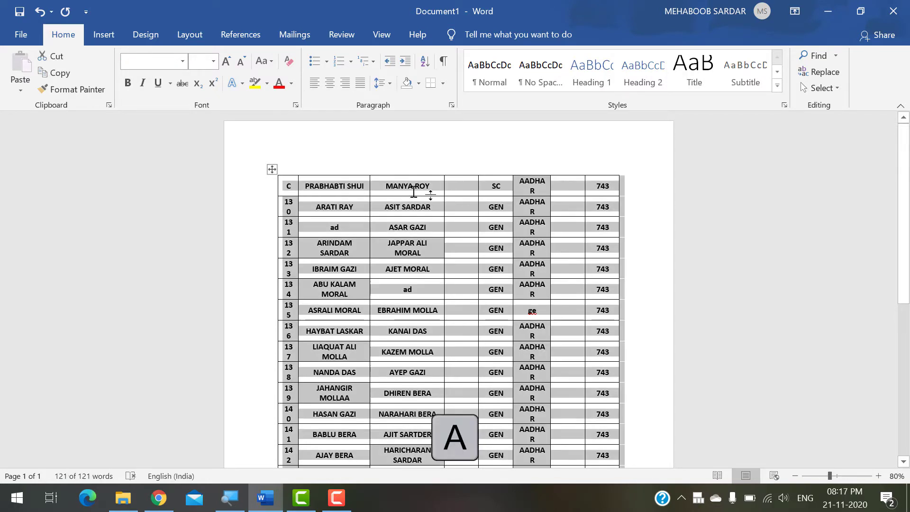
scroll(526, 353, down, 2)
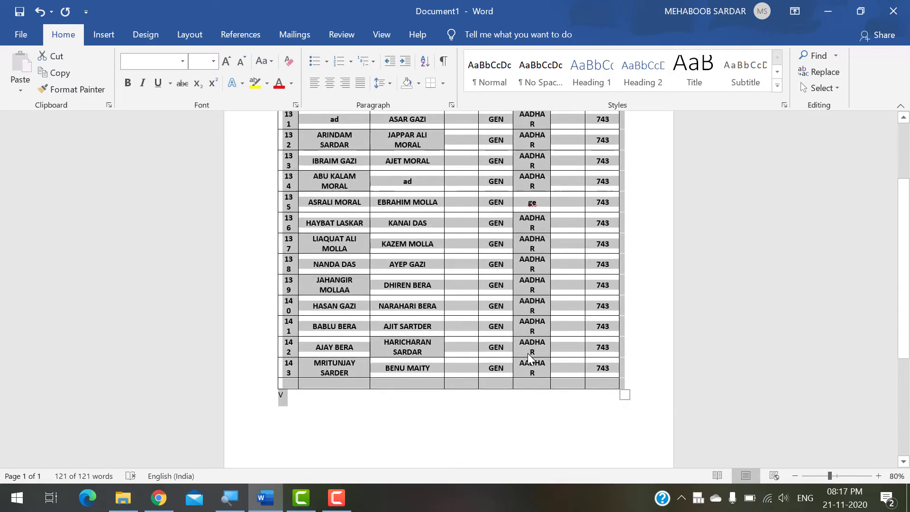
scroll(530, 356, up, 2)
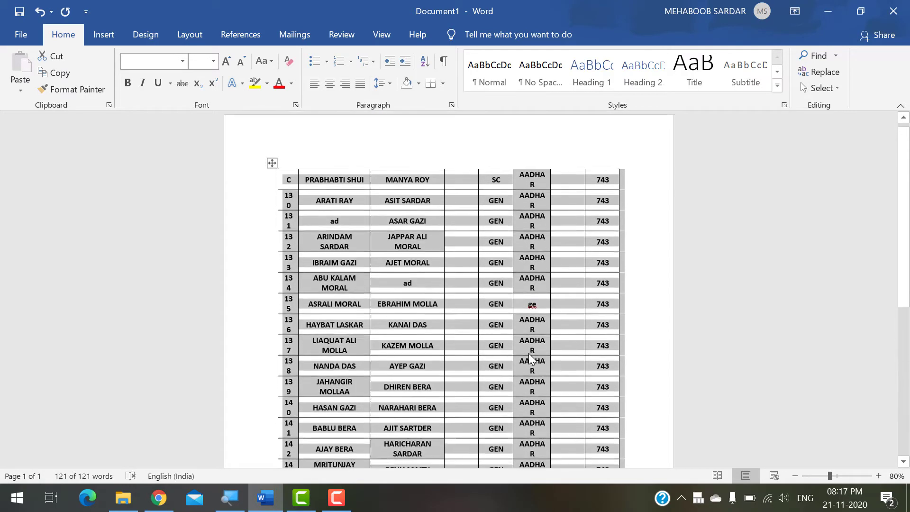
scroll(530, 359, up, 1)
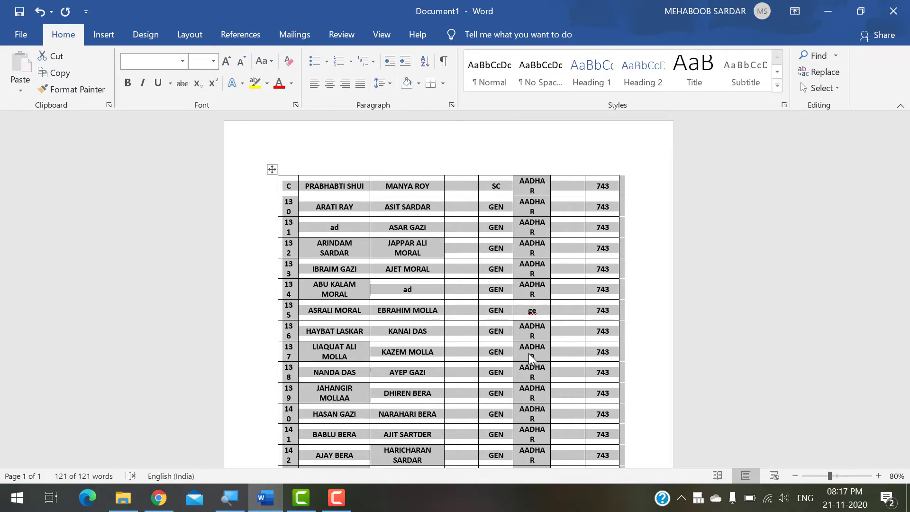
scroll(432, 341, down, 3)
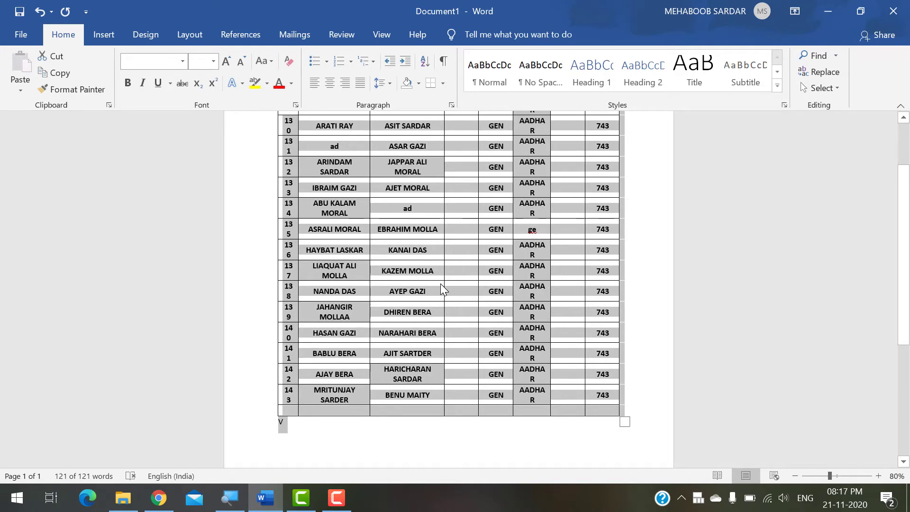
key(ctrl)
key(ctrl+c)
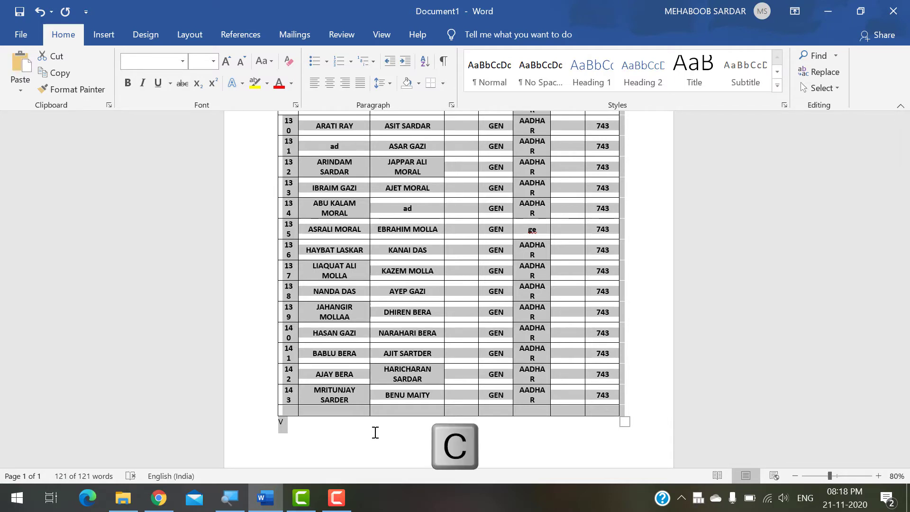
Step: Paste the copied content after the "V" line below the table and minimize the document window
click(296, 434)
scroll(298, 433, down, 2)
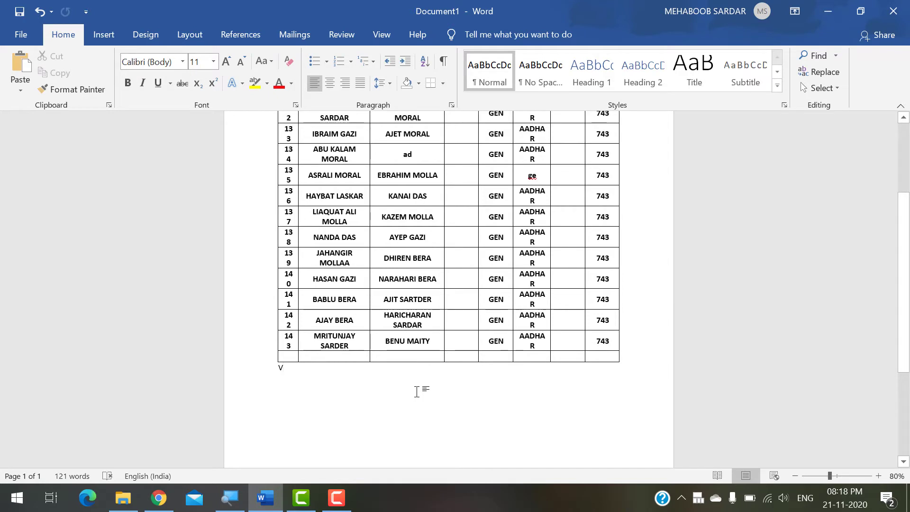
key(ctrl)
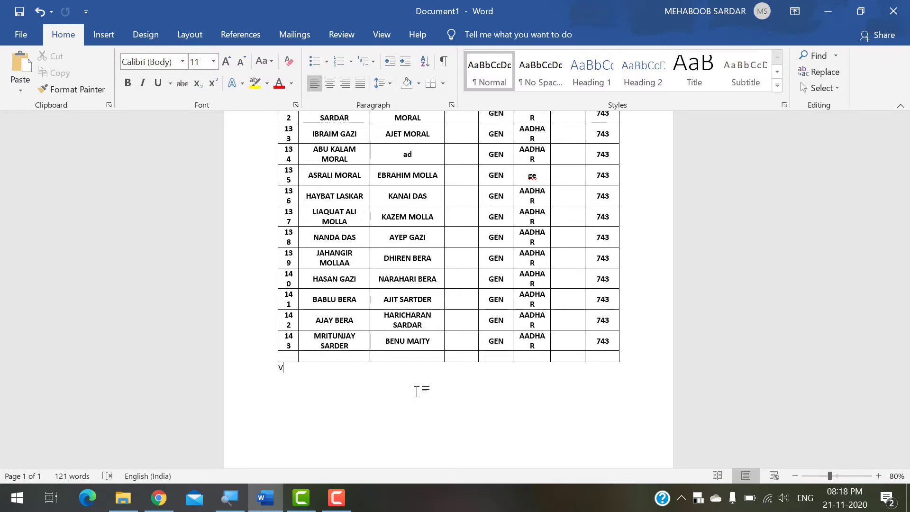
key(ctrl+v)
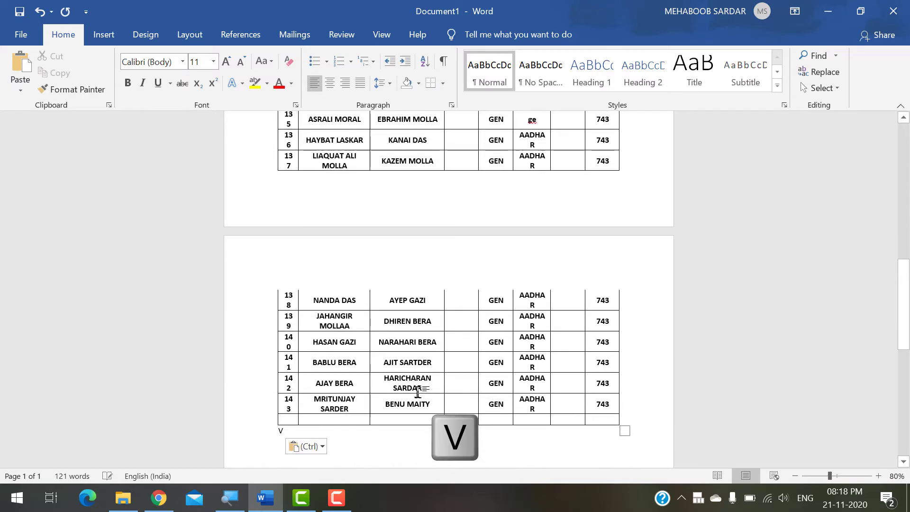
scroll(417, 392, up, 3)
scroll(418, 391, down, 8)
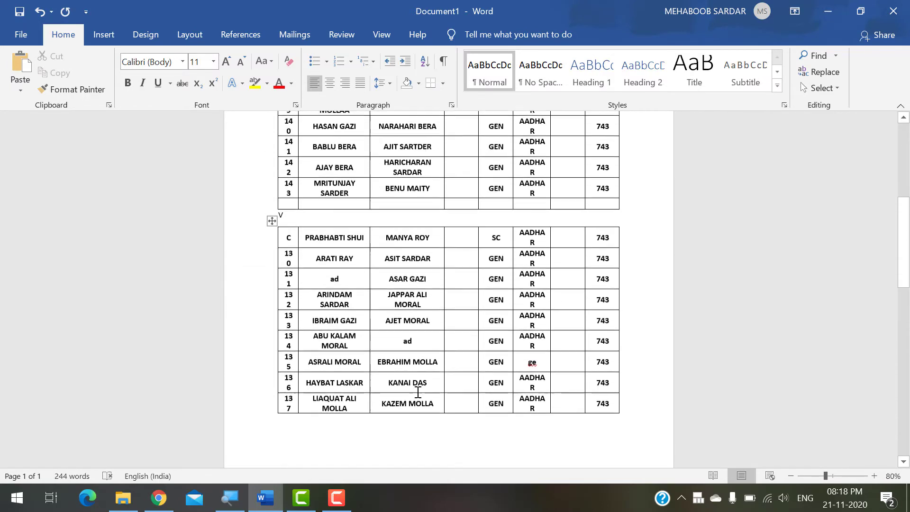
scroll(417, 392, up, 6)
scroll(418, 393, up, 3)
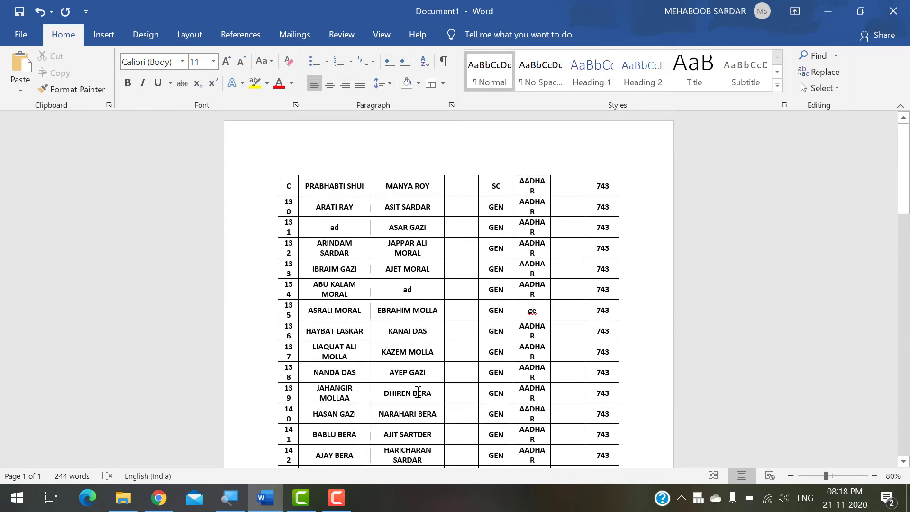
scroll(418, 394, down, 9)
scroll(418, 393, down, 5)
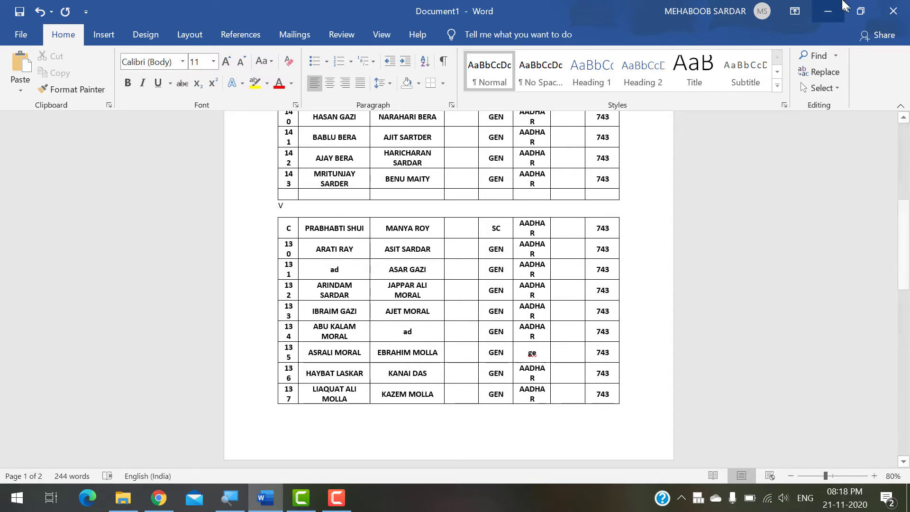
click(832, 7)
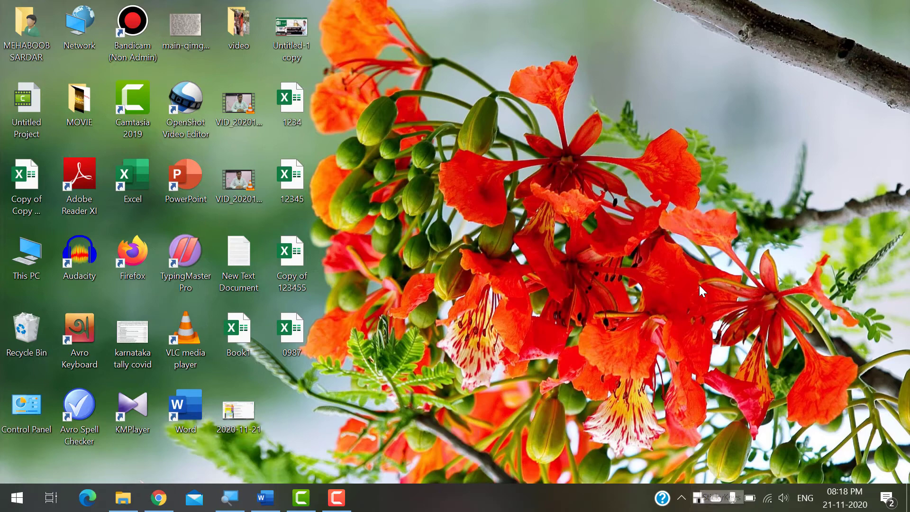
Step: Open the Run dialog and close it without running anything
key(super+r)
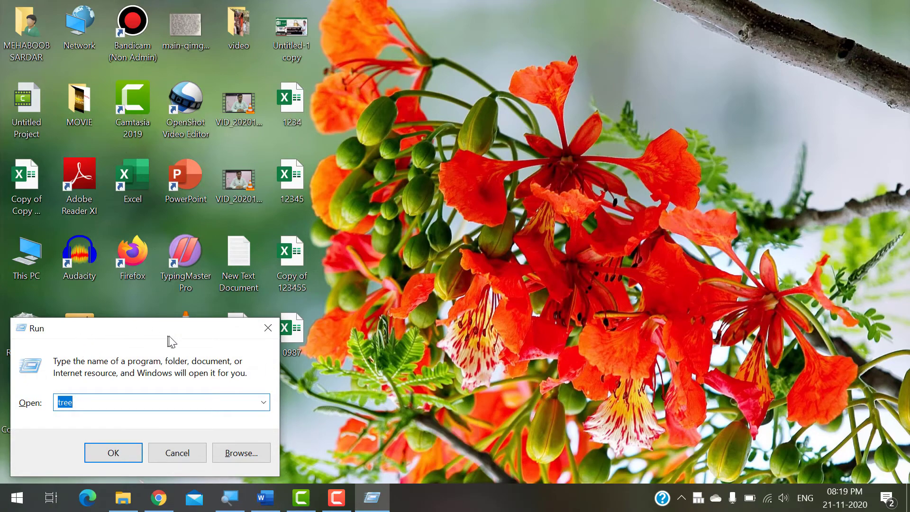
click(268, 328)
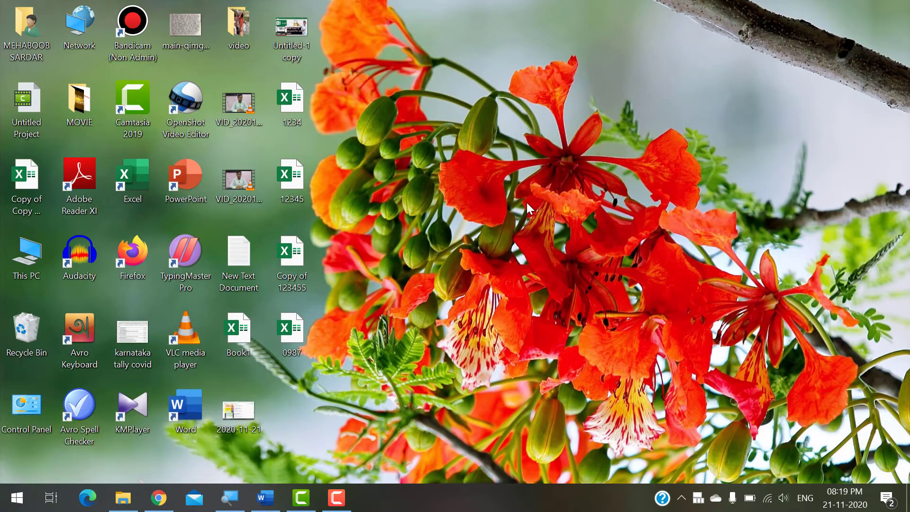
Step: Refresh the desktop and turn off Sticky Keys with a two-key combination
right_click(527, 203)
click(555, 244)
key(ctrl+shift)
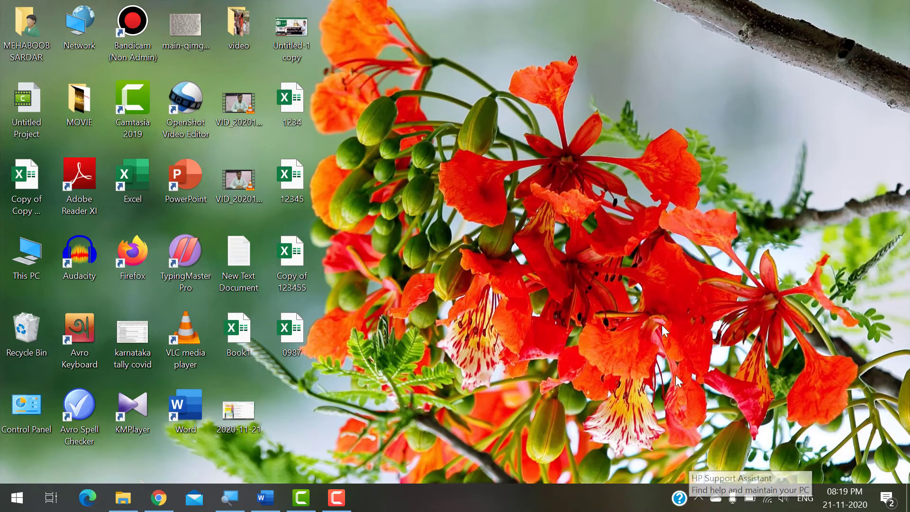
Step: Refresh the desktop three times in a row
right_click(605, 186)
click(630, 226)
right_click(555, 160)
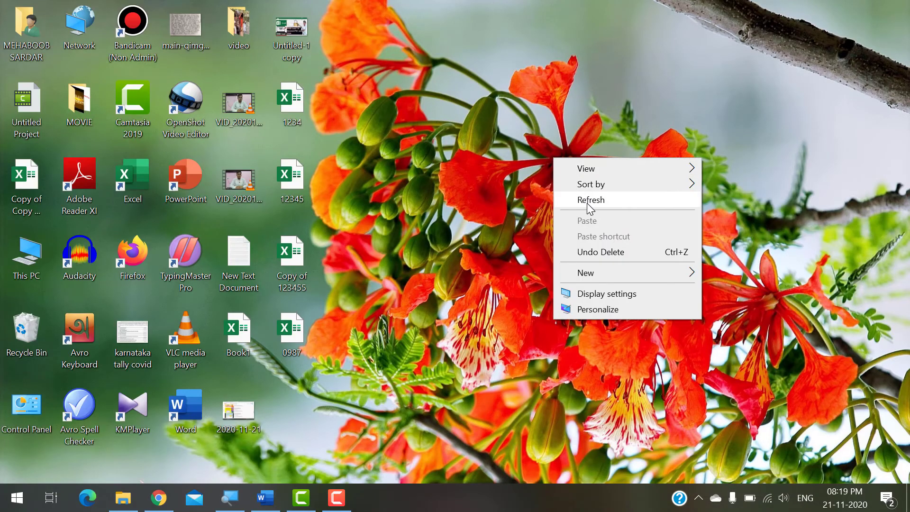
click(588, 200)
right_click(558, 166)
click(596, 211)
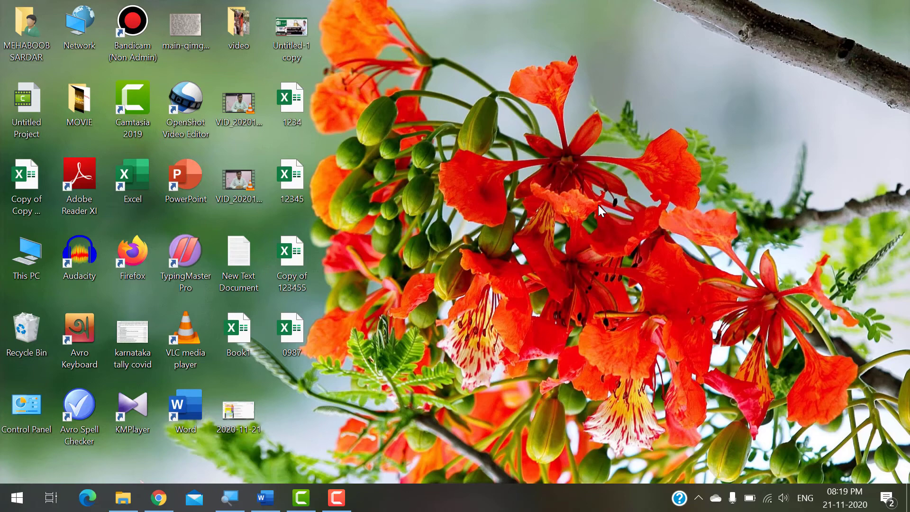
Step: Bring up the Sticky Keys prompt again and open the Ease of Access keyboard settings from it
key(shift)
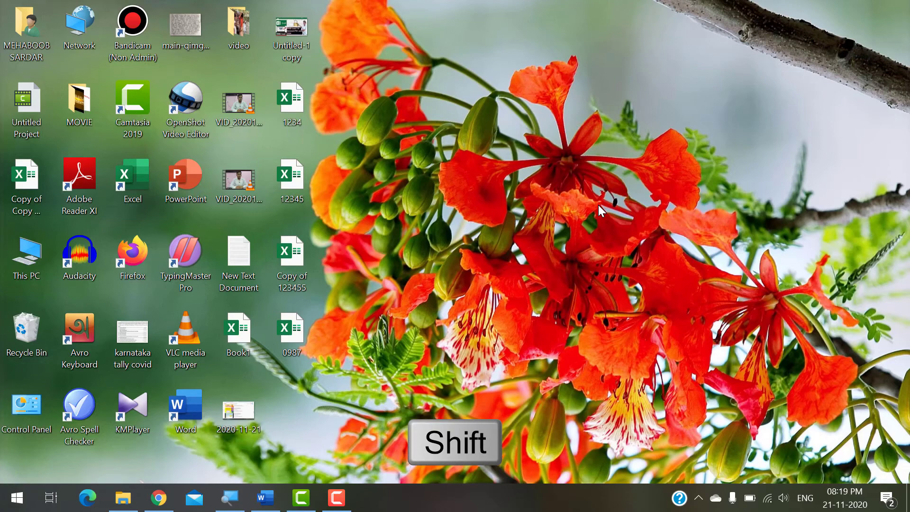
key(shift)
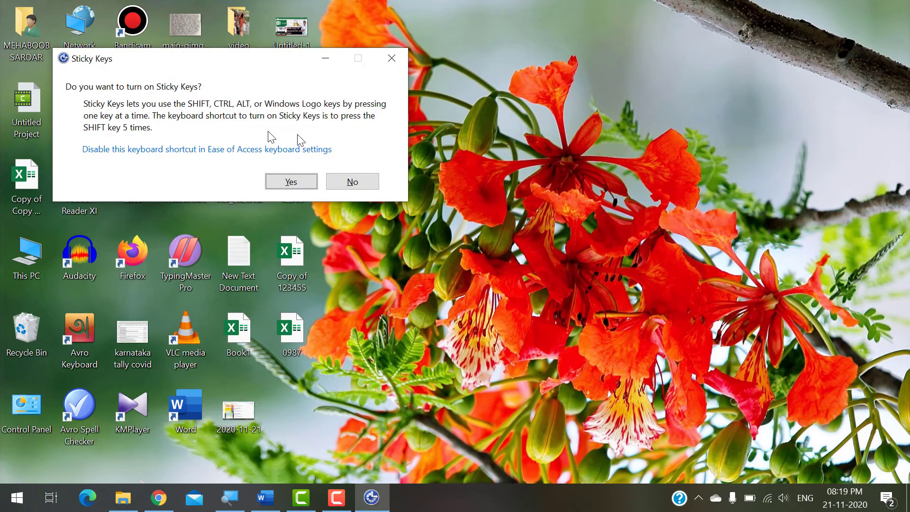
drag(243, 57, 480, 103)
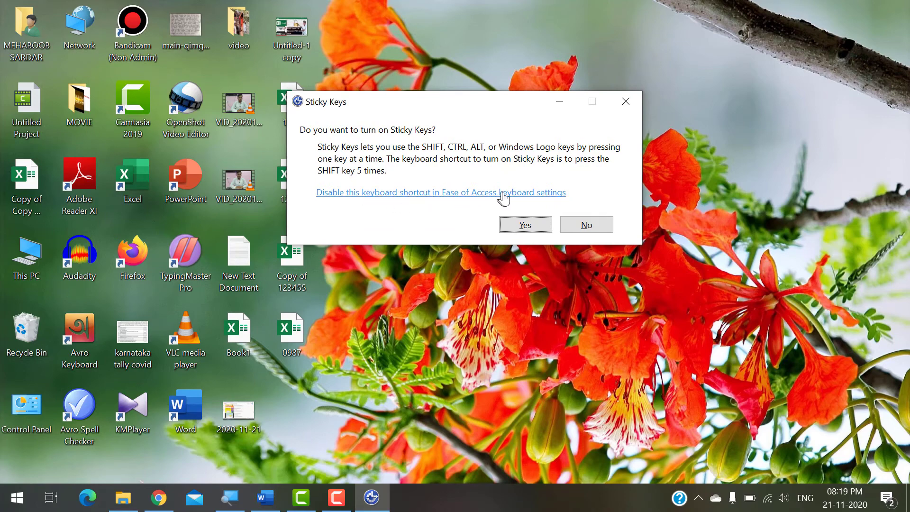
click(459, 193)
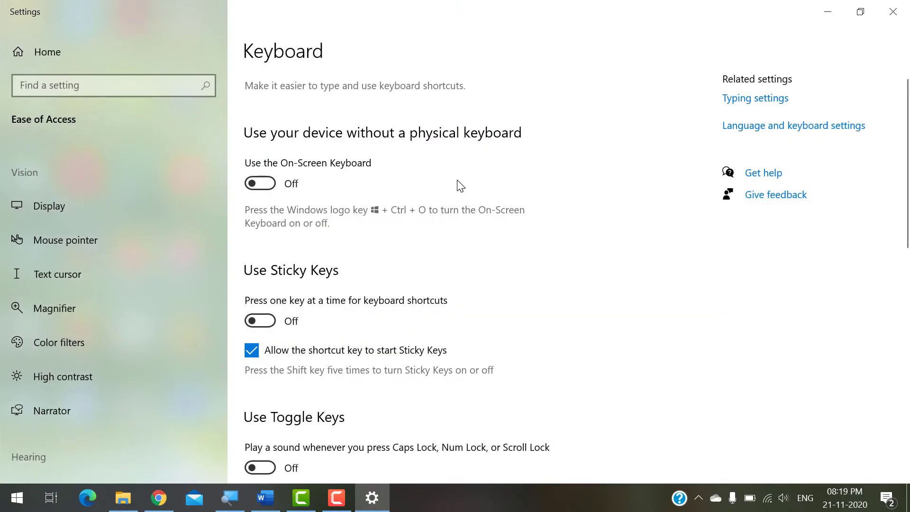
Step: Disallow the shortcut key that starts Sticky Keys and close the Settings window
scroll(612, 256, down, 3)
scroll(615, 261, down, 10)
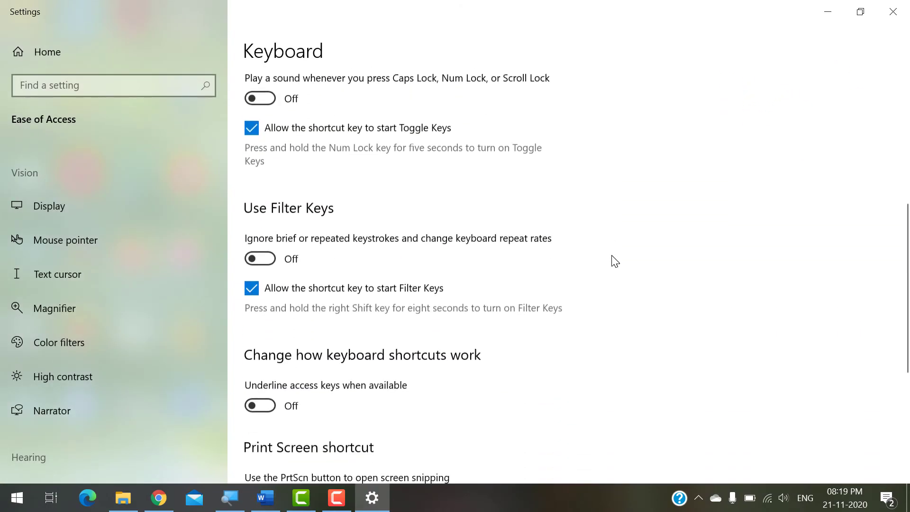
scroll(614, 261, up, 5)
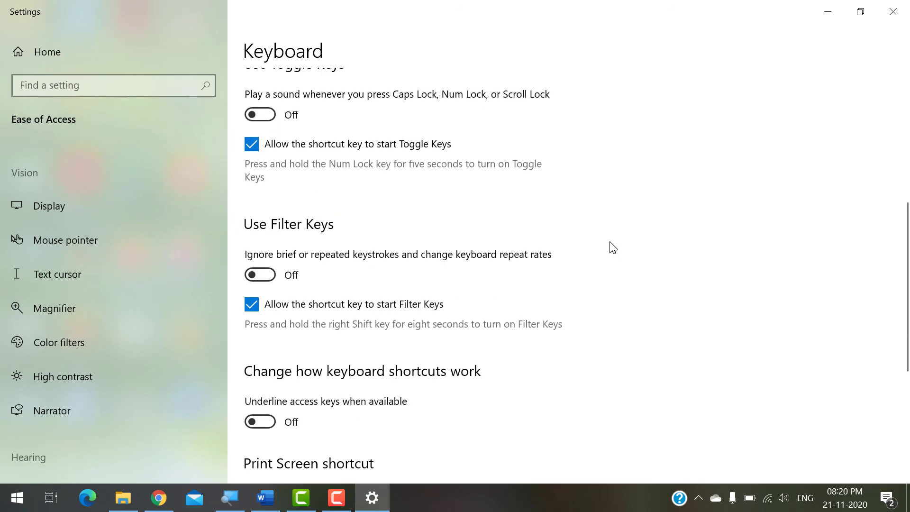
scroll(611, 246, up, 5)
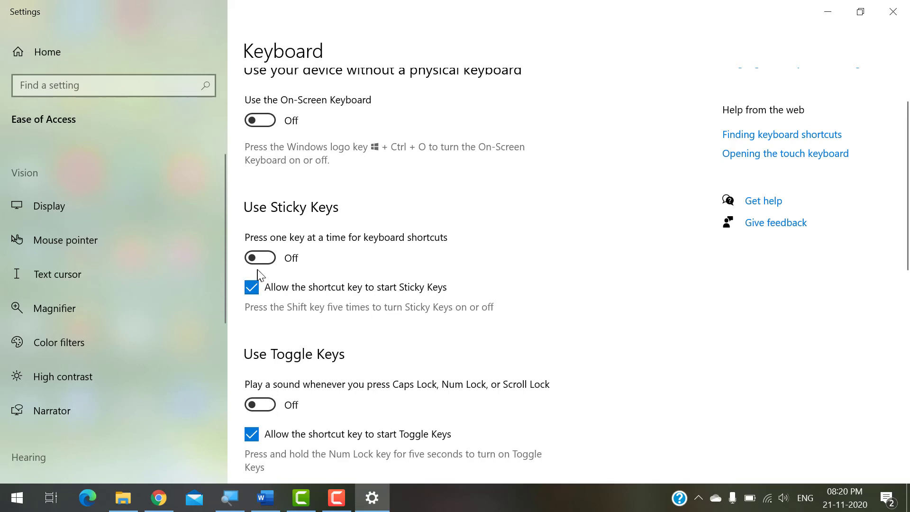
click(251, 288)
click(893, 11)
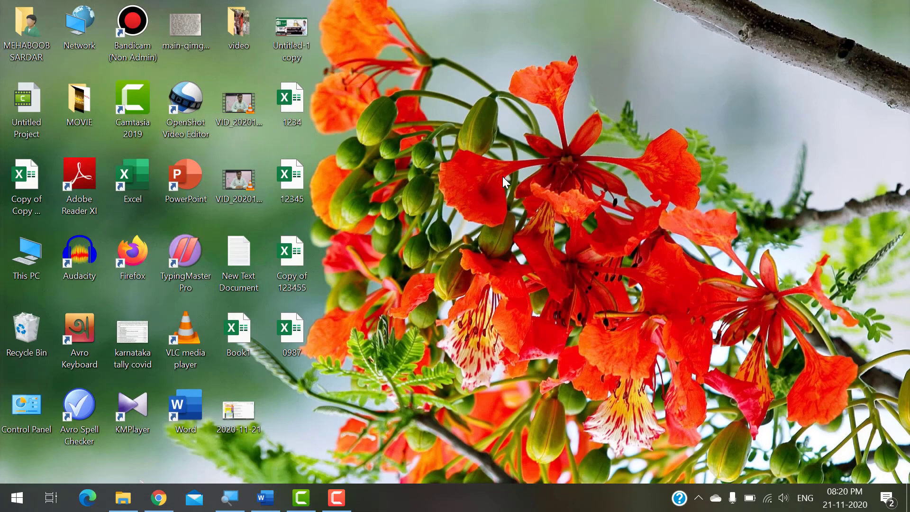